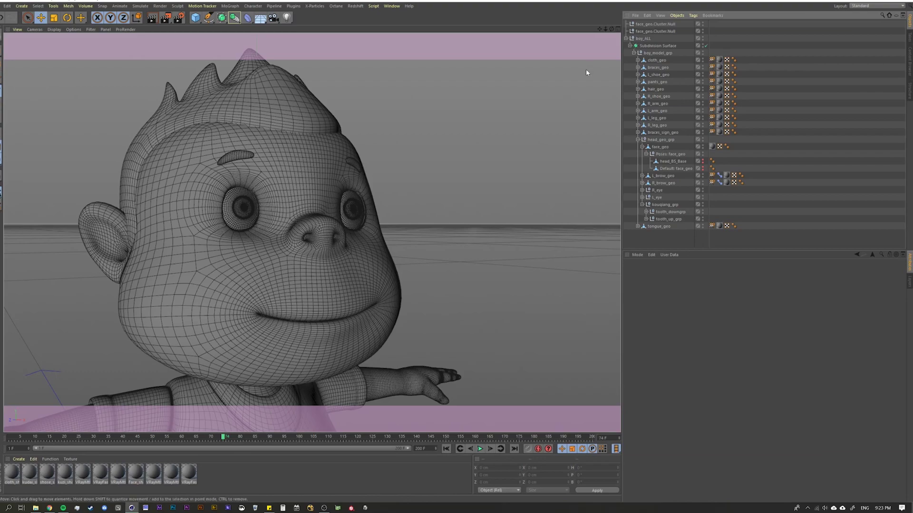
Select the face_geo mesh and examine its topology around the mouth
click(661, 148)
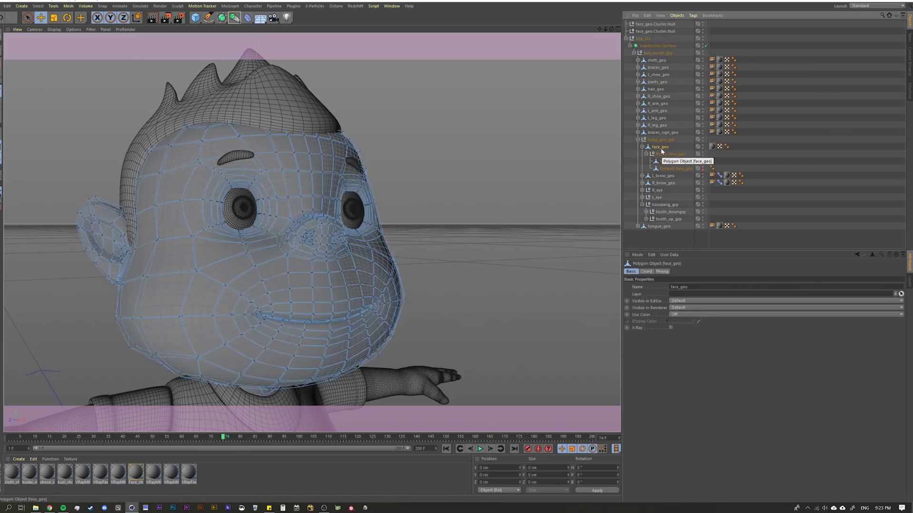
alt+drag(309, 256, 257, 241)
alt+right_drag(256, 241, 268, 234)
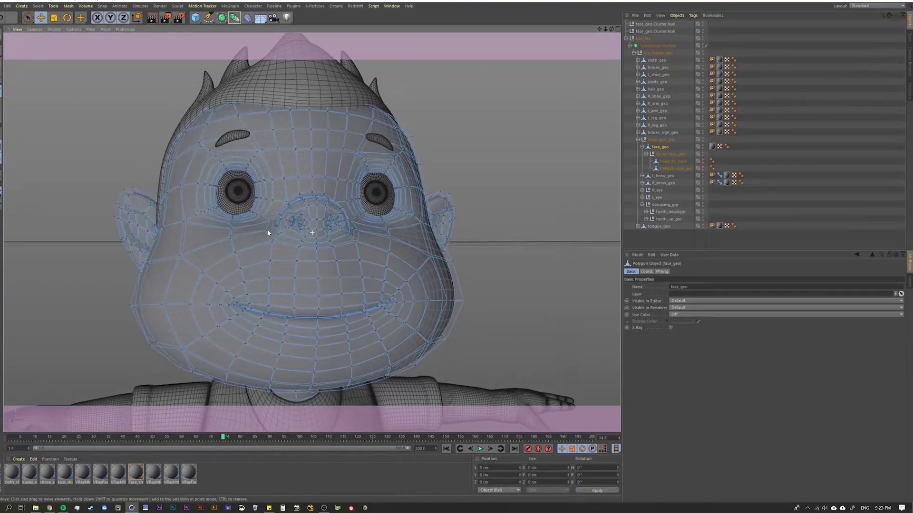
alt+middle_drag(267, 233, 259, 235)
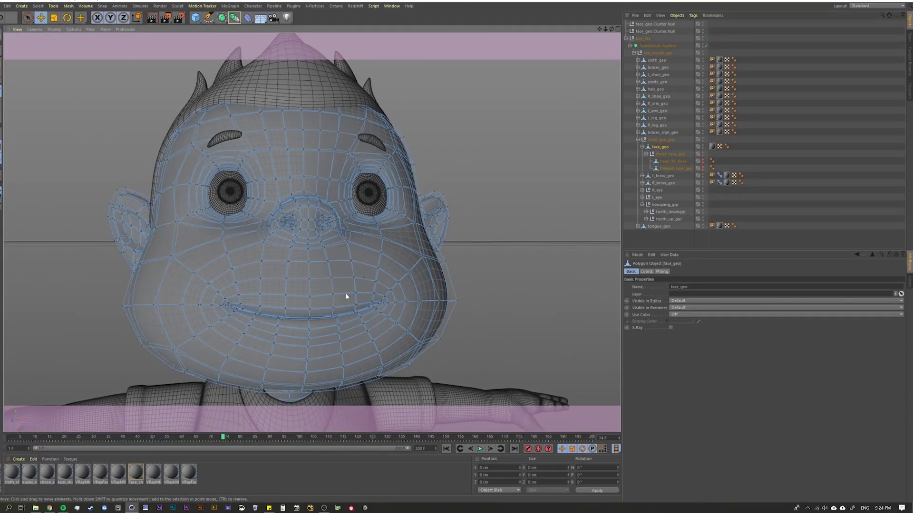
alt+middle_drag(340, 294, 321, 289)
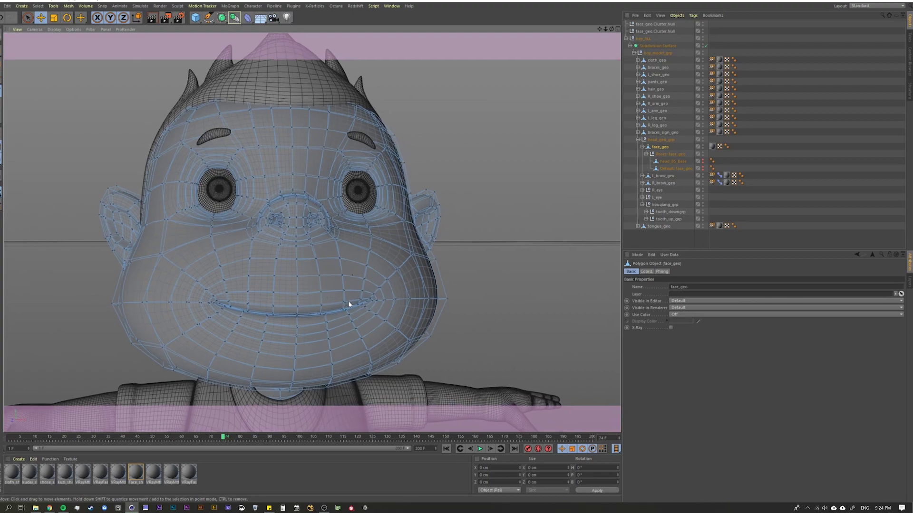
scroll(334, 294, up, 5)
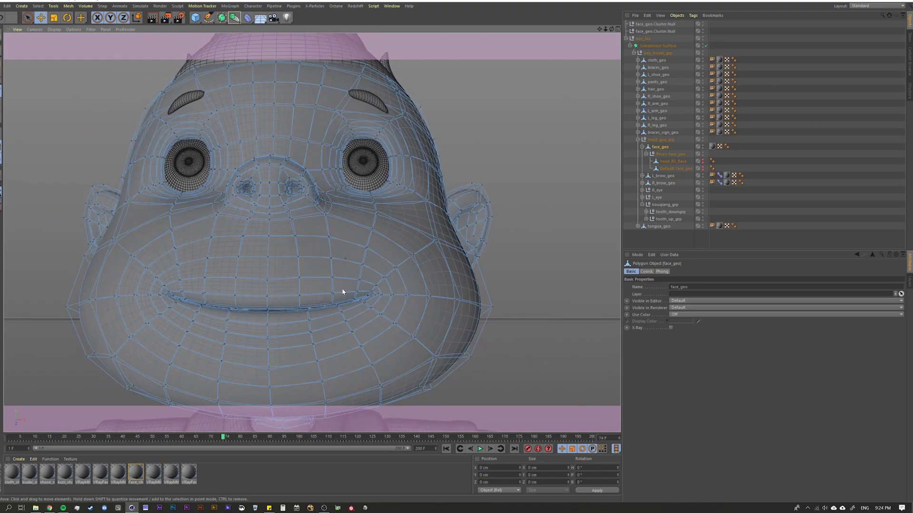
alt+drag(342, 286, 363, 297)
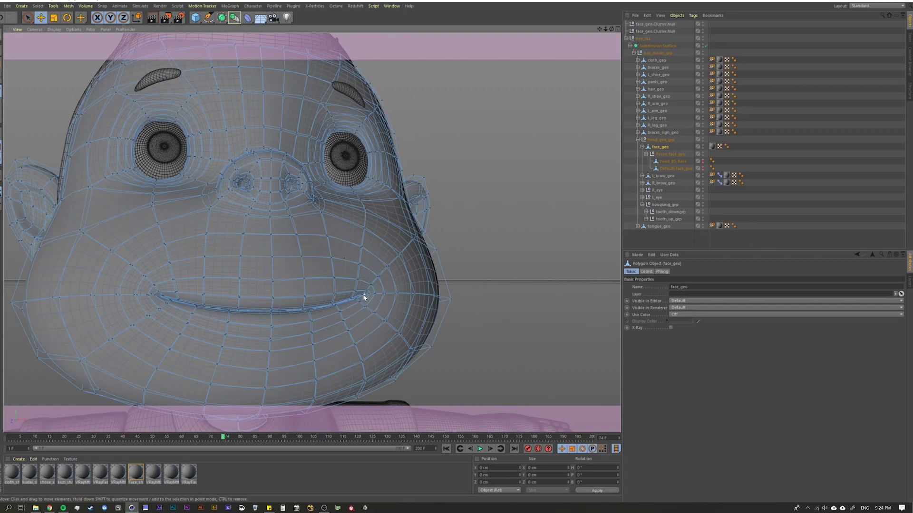
alt+middle_drag(263, 221, 243, 203)
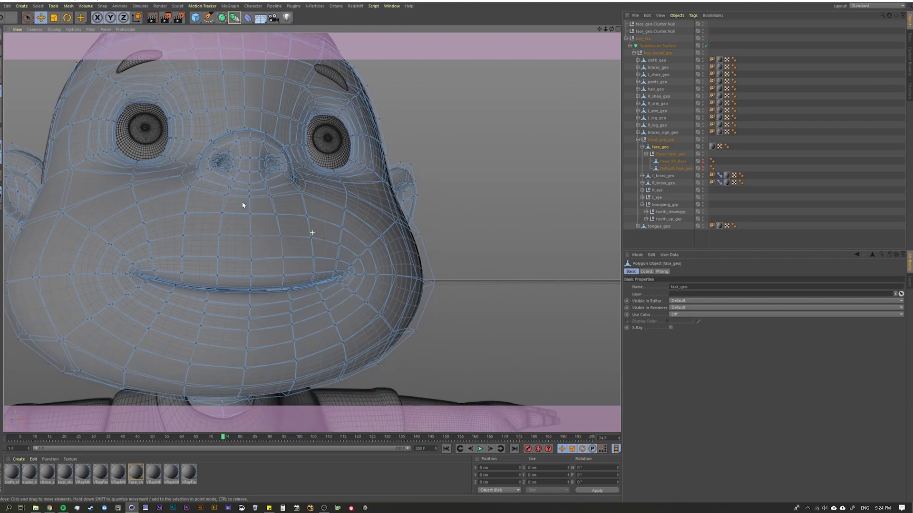
alt+right_drag(243, 203, 258, 200)
alt+drag(302, 247, 302, 258)
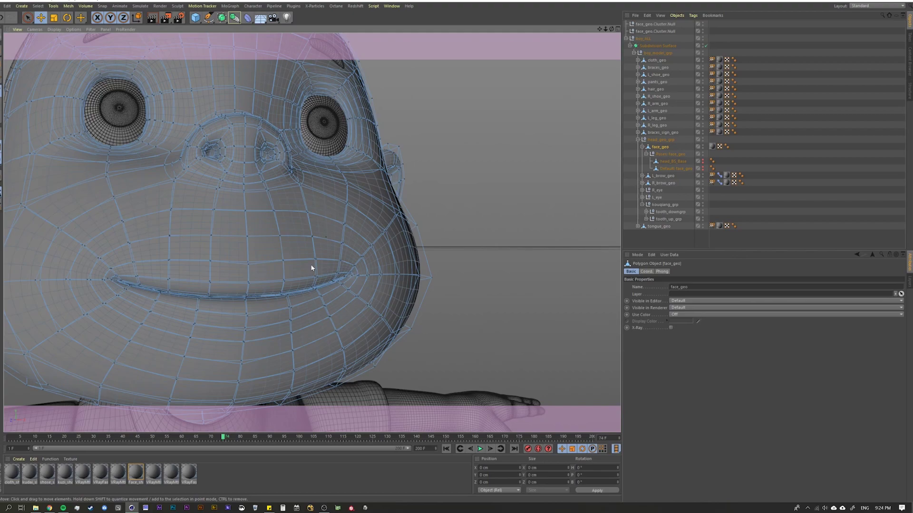
alt+drag(276, 256, 254, 252)
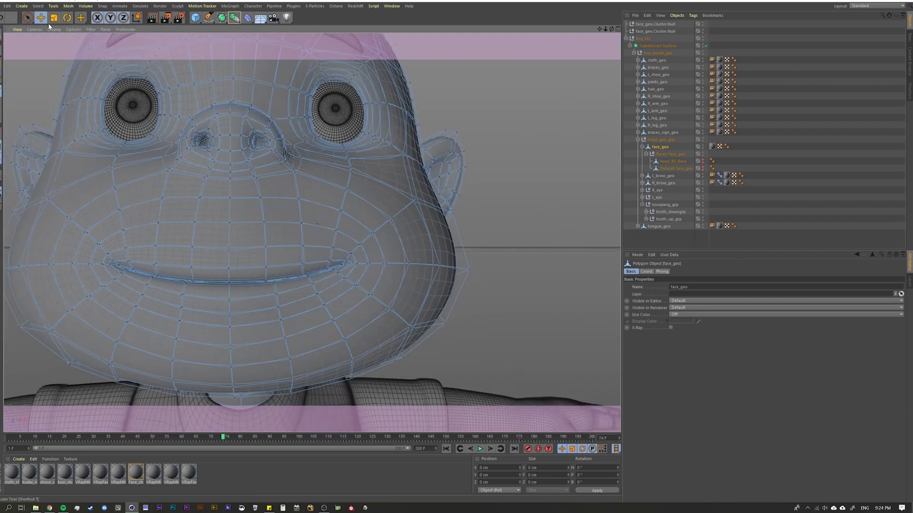
Select the face_geo points on the upper lip near one mouth corner with the Live Selection tool
key(9)
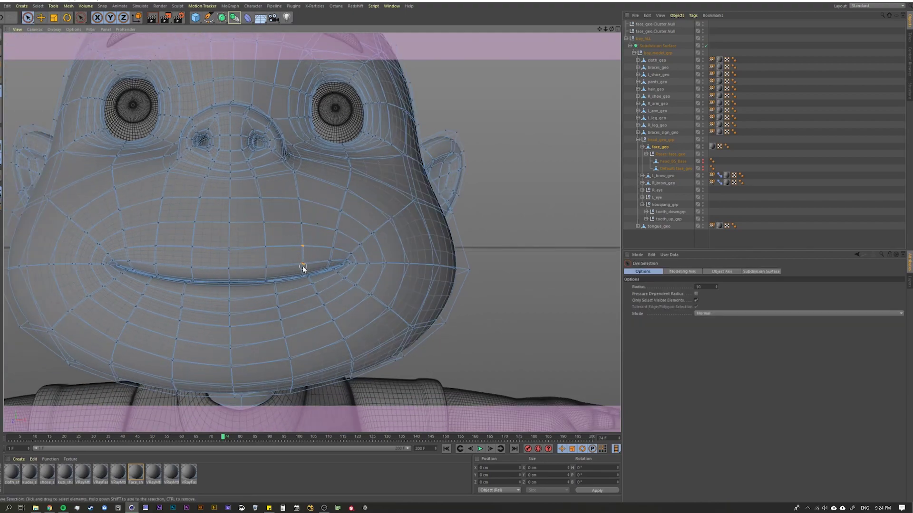
drag(302, 266, 301, 274)
mouse_move(332, 246)
shift+mouse_down()
mouse_move(330, 269)
mouse_move(305, 261)
shift+mouse_up()
alt+right_drag(284, 248, 308, 246)
alt+drag(321, 249, 304, 258)
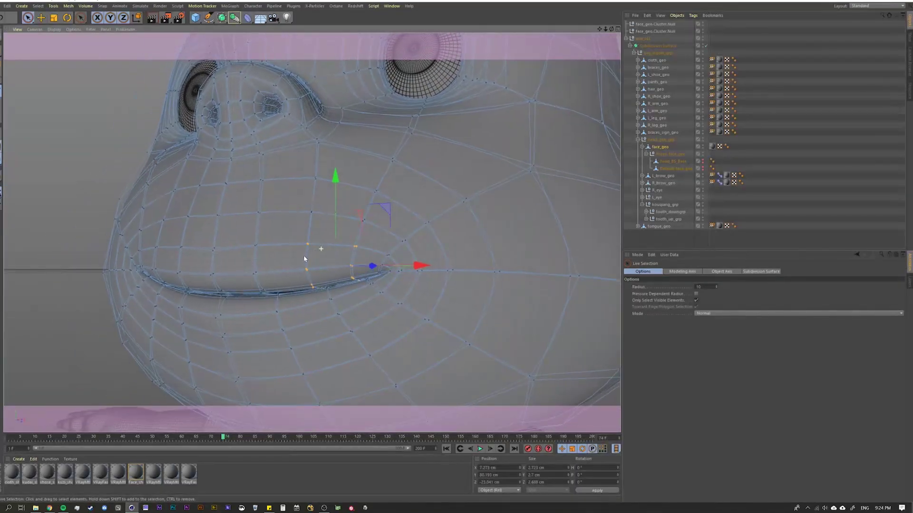
scroll(304, 259, down, 5)
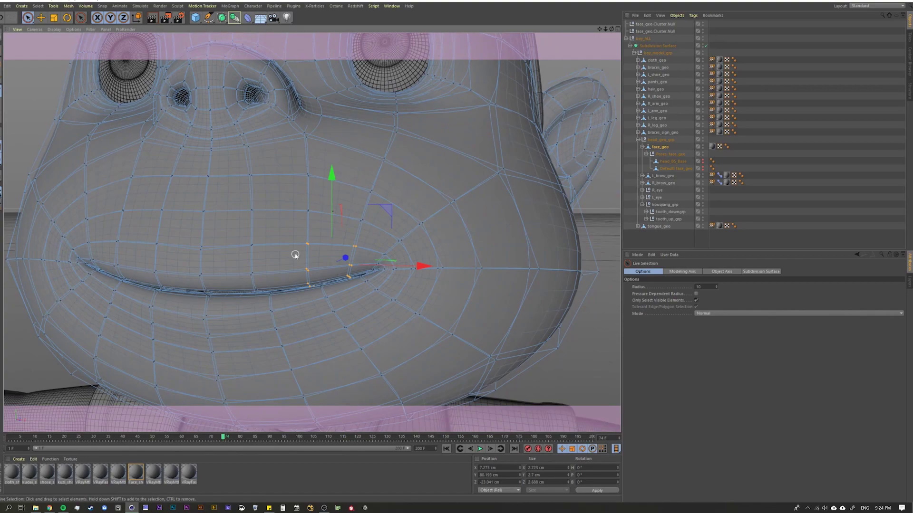
scroll(294, 255, down, 3)
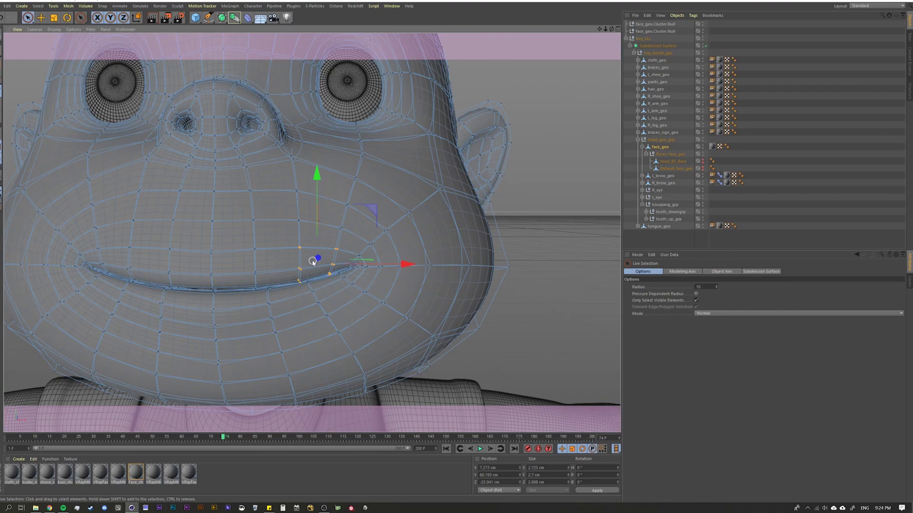
Create a cluster from the selected lip points and delete the two older face_geo cluster nulls
click(254, 7)
mouse_move(275, 25)
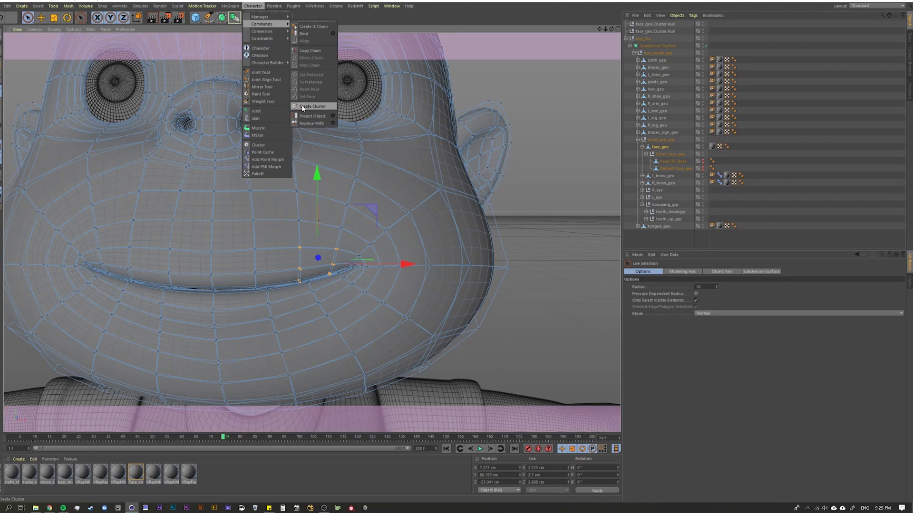
click(302, 107)
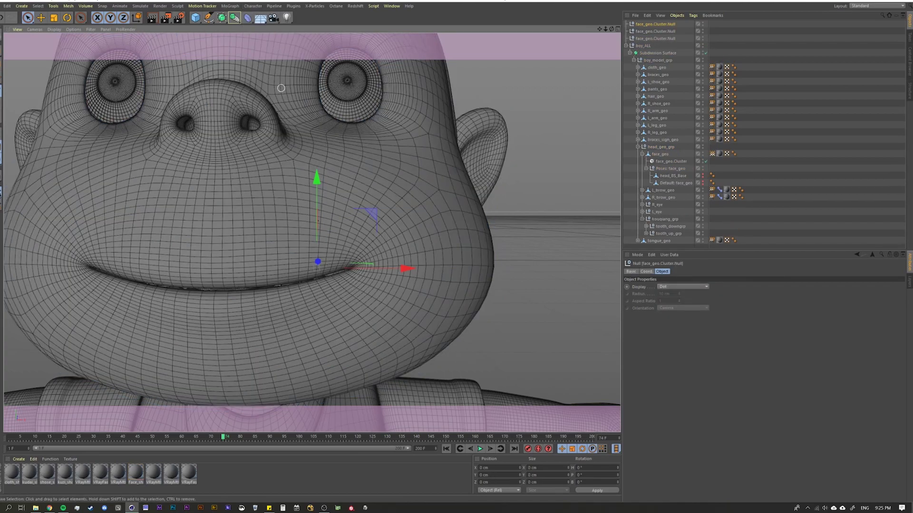
shift+click(652, 32)
key(Delete)
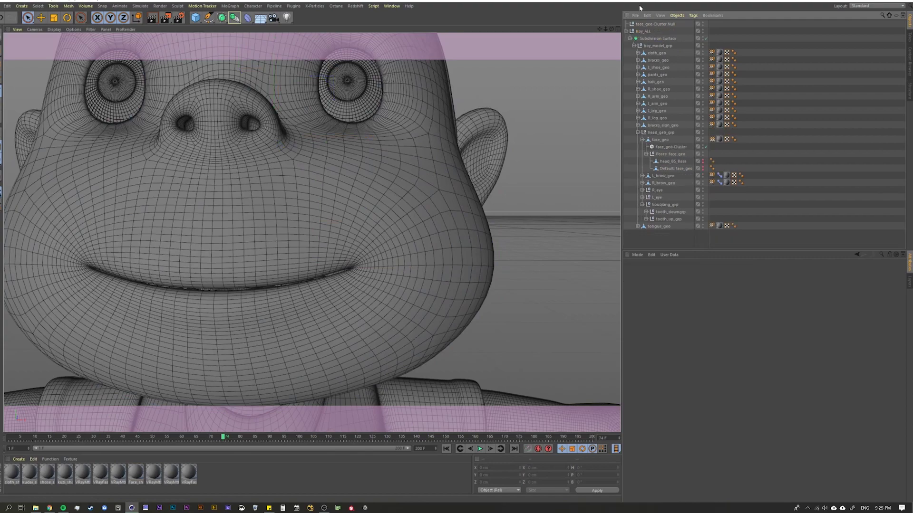
Move the new face_geo cluster null upward to lift the upper lip near the mouth corner
click(652, 24)
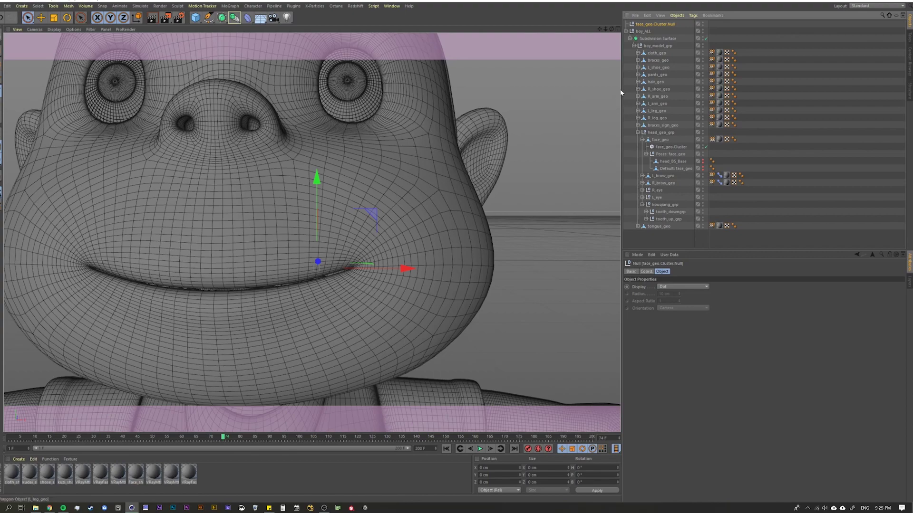
key(e)
drag(372, 216, 374, 188)
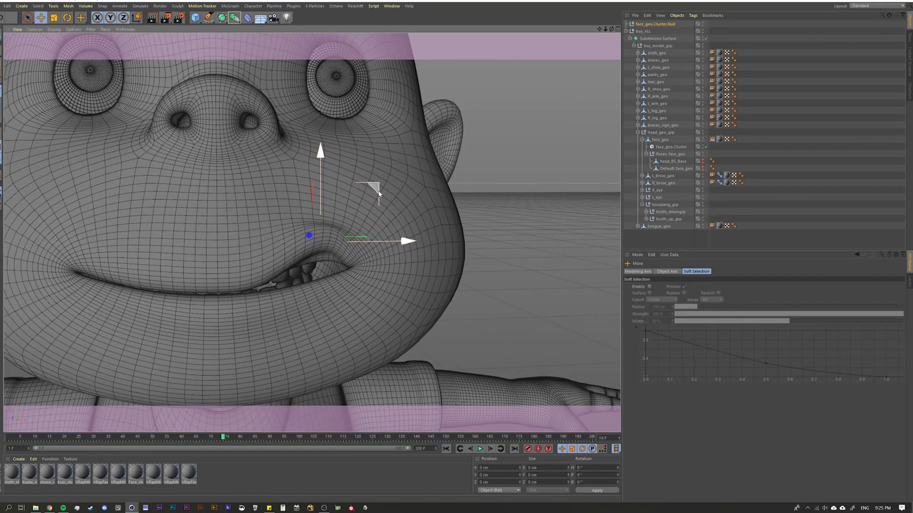
click(660, 140)
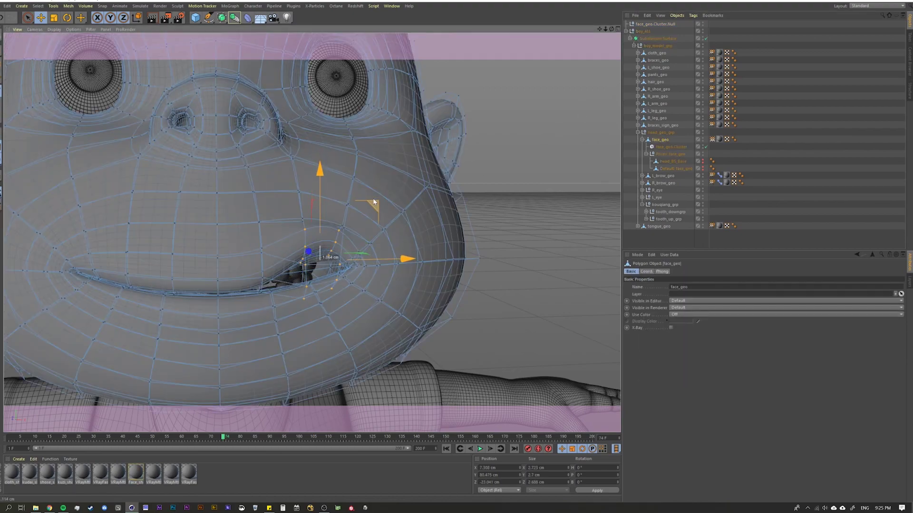
click(654, 24)
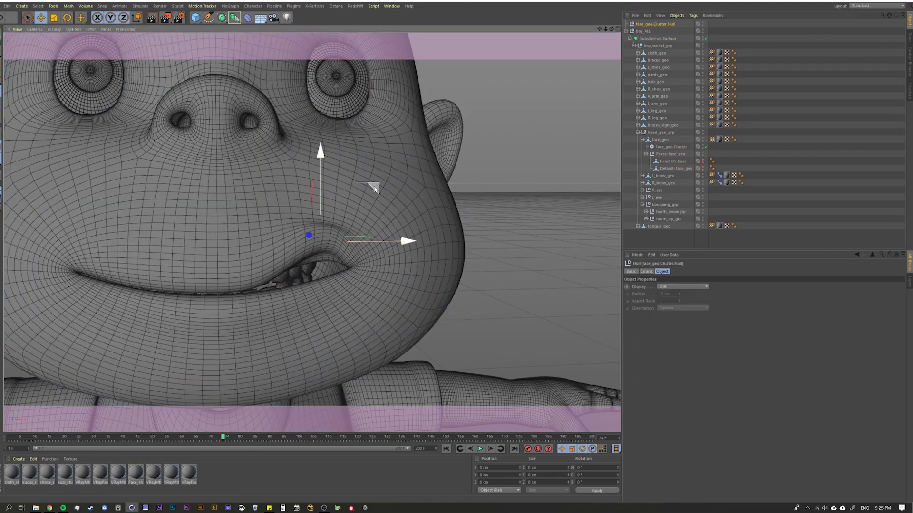
mouse_move(372, 187)
mouse_down()
mouse_move(372, 214)
mouse_move(374, 175)
mouse_up()
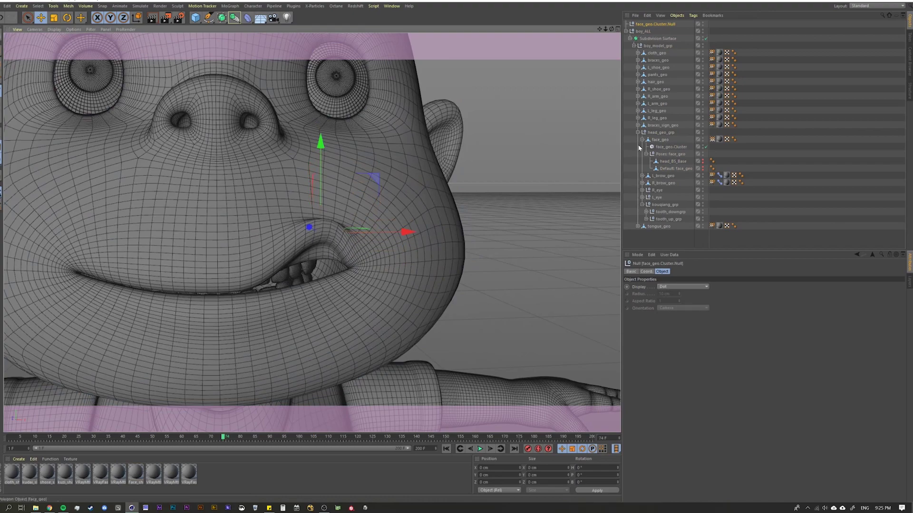
Test the face_geo cluster deformer's Strength down to 0% and undo the change
click(651, 141)
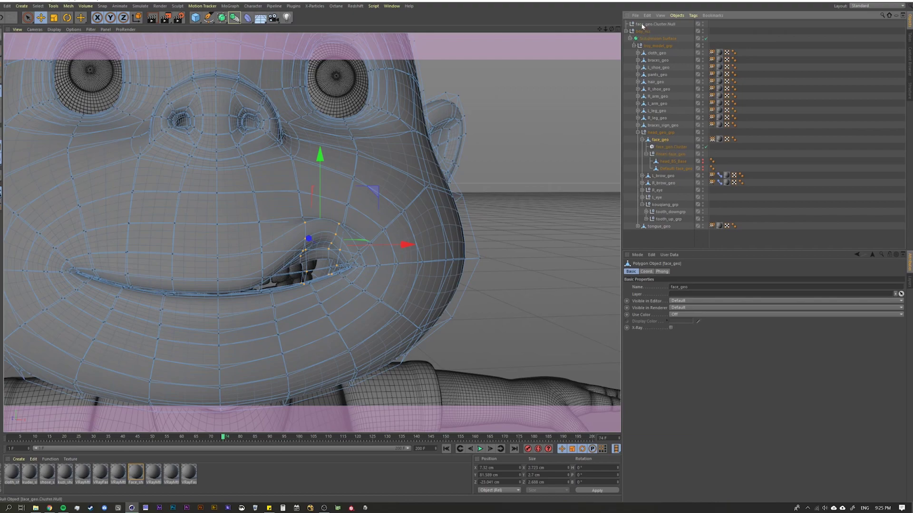
click(662, 149)
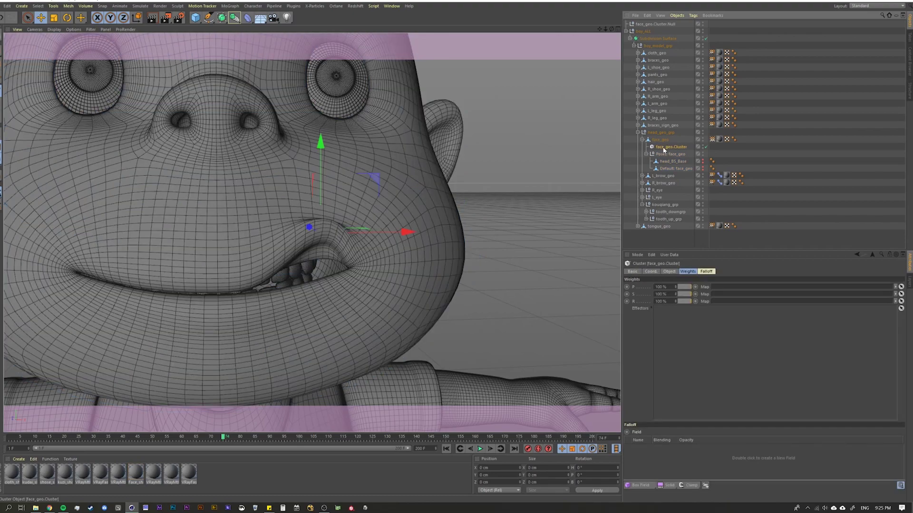
click(668, 272)
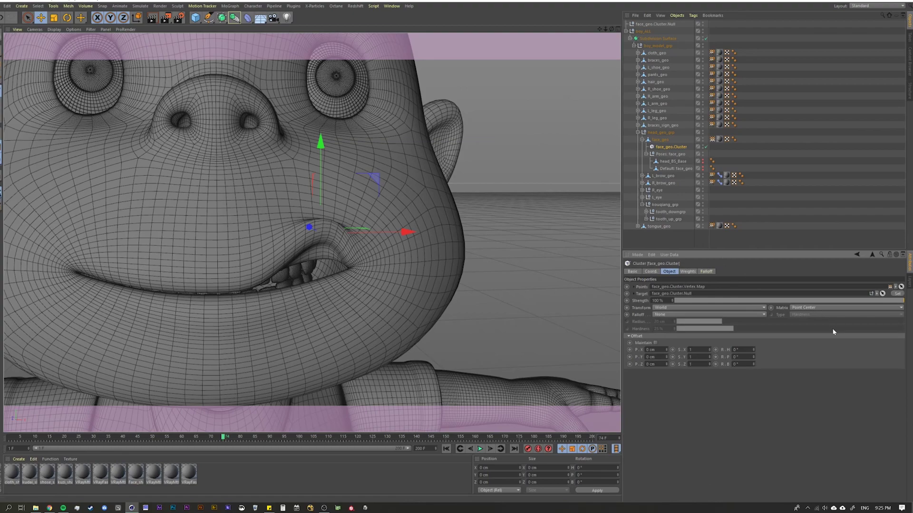
drag(861, 303, 904, 300)
click(678, 300)
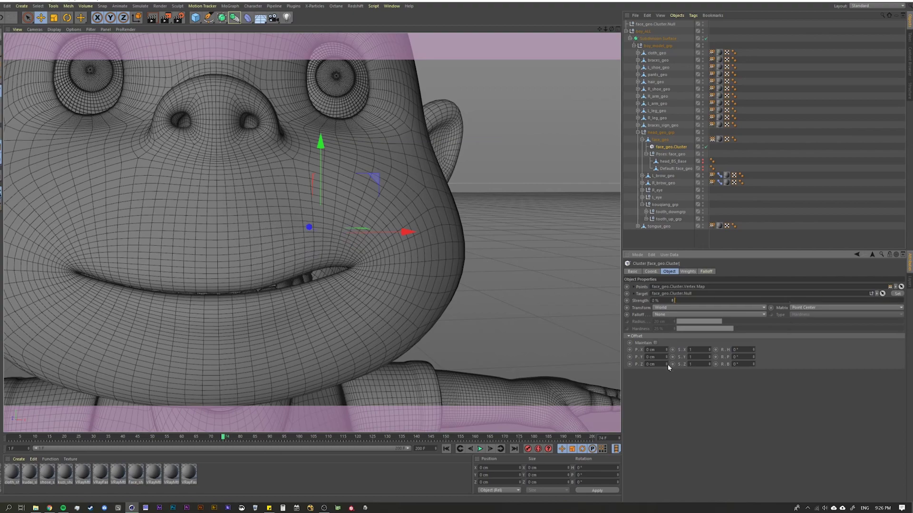
key(ctrl+z)
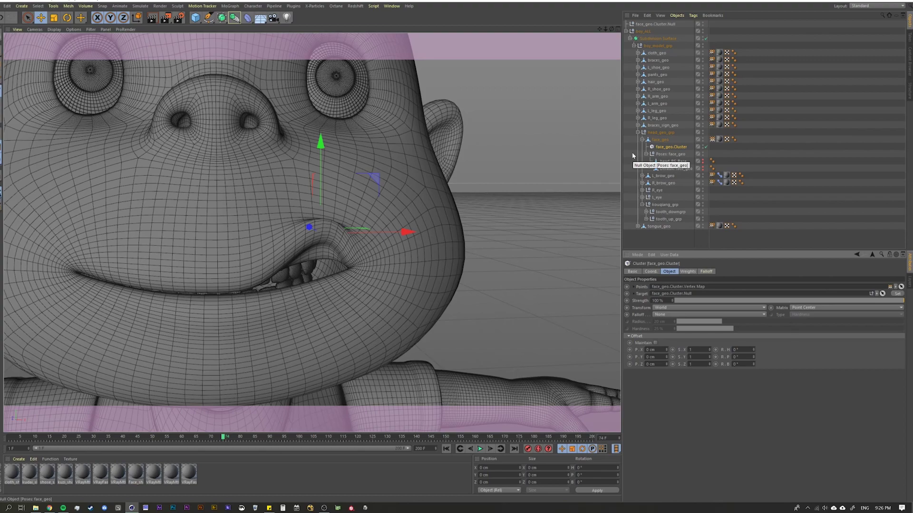
Display the cluster's vertex map and extend its weights along the upper lip to the mouth's middle with the Paint Tool in Add mode
click(712, 140)
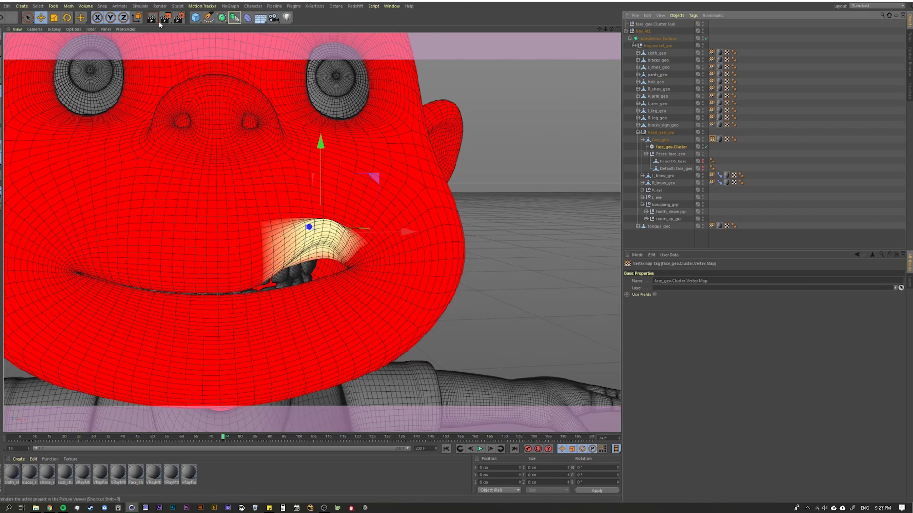
click(256, 6)
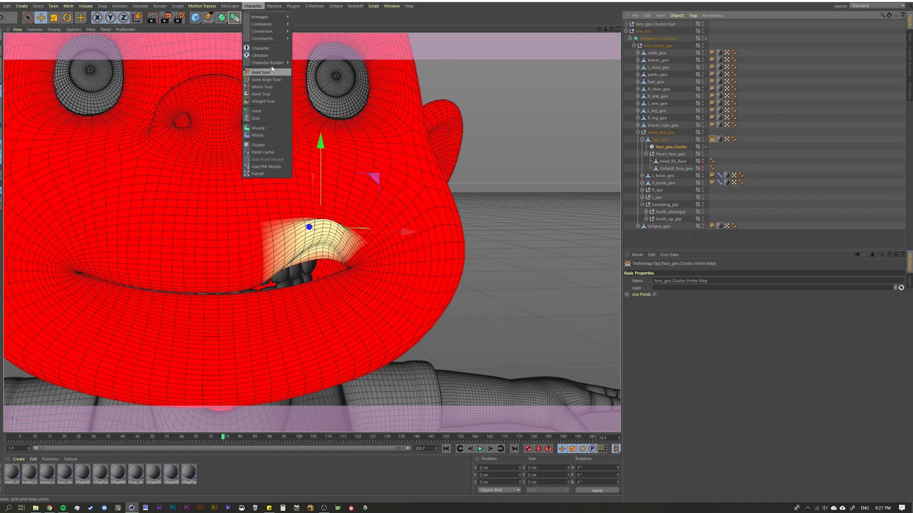
mouse_move(277, 31)
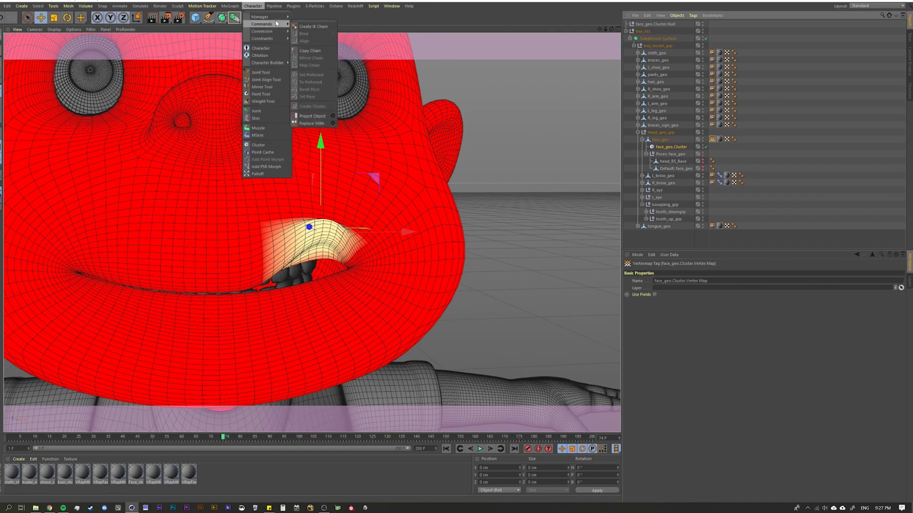
click(261, 94)
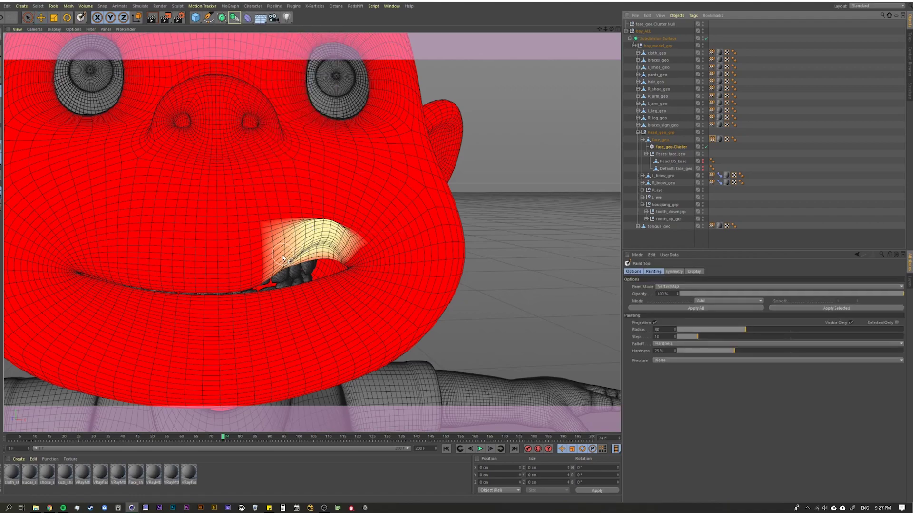
drag(281, 249, 247, 278)
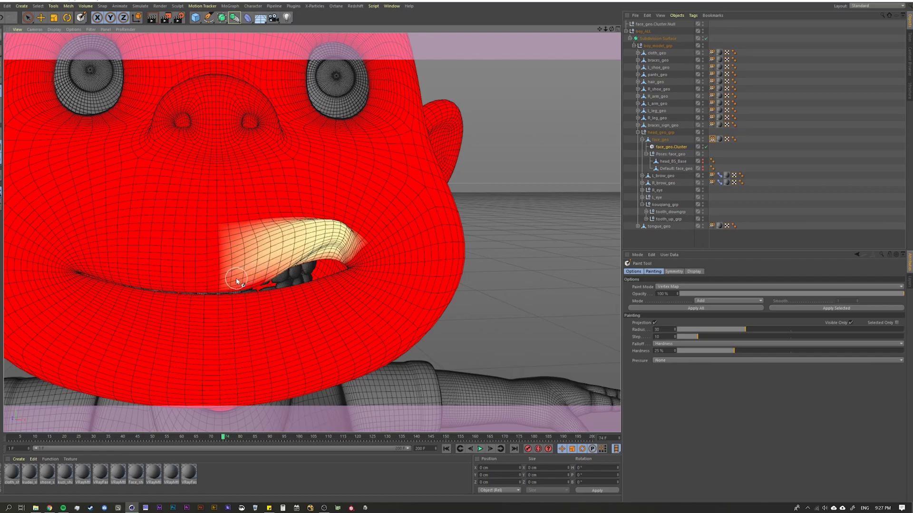
Vary the cluster deformer's Strength to test the painted weights, leaving it at 98%
click(670, 146)
drag(814, 301, 898, 299)
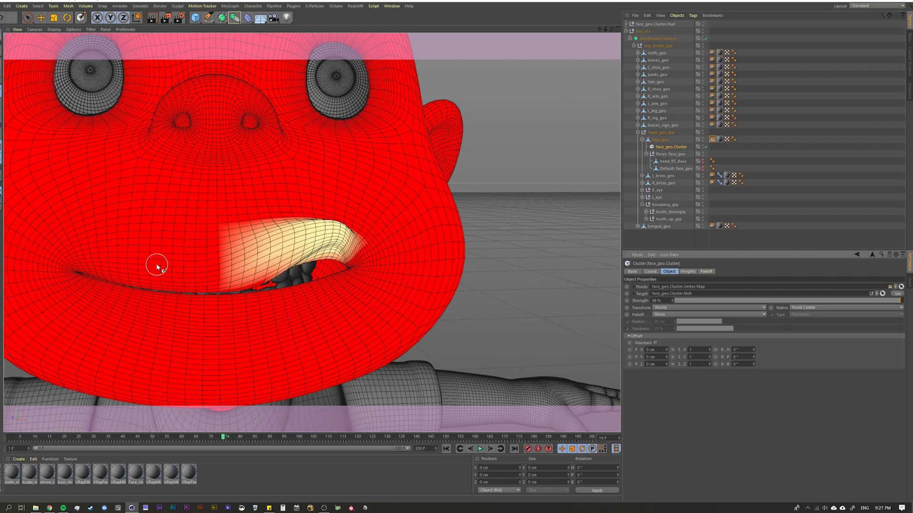
Try painting cluster weights around the opposite mouth corner, and undo the stroke
mouse_move(125, 262)
mouse_down()
mouse_move(77, 269)
mouse_move(113, 264)
mouse_up()
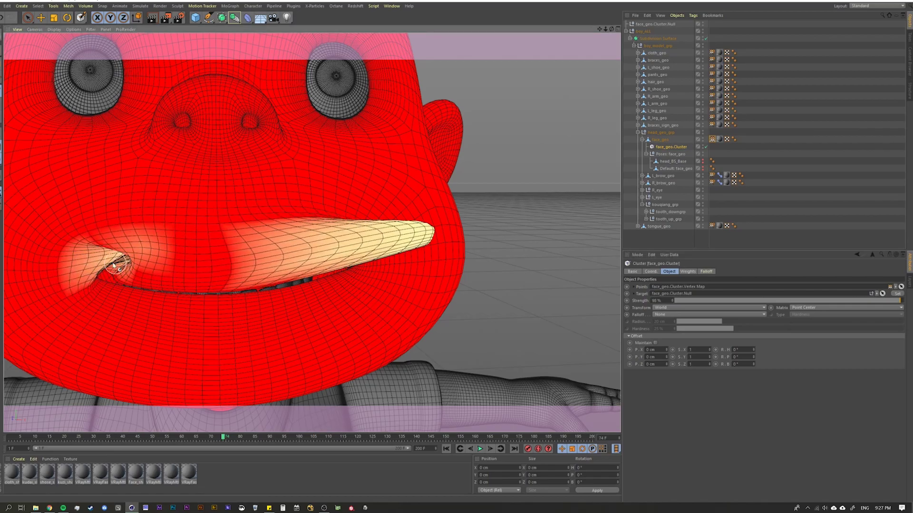
key(ctrl+z)
mouse_move(275, 260)
alt+mouse_down()
mouse_move(238, 256)
mouse_move(276, 270)
alt+mouse_up()
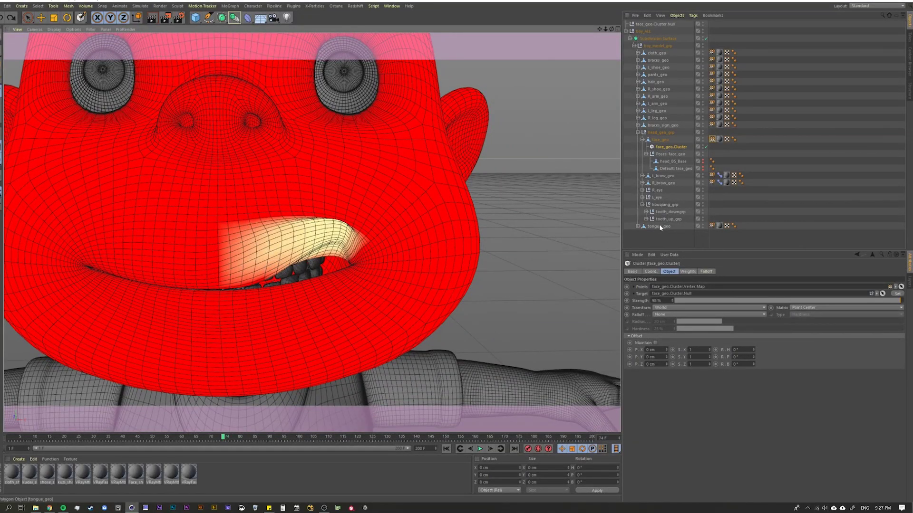
scroll(370, 195, down, 3)
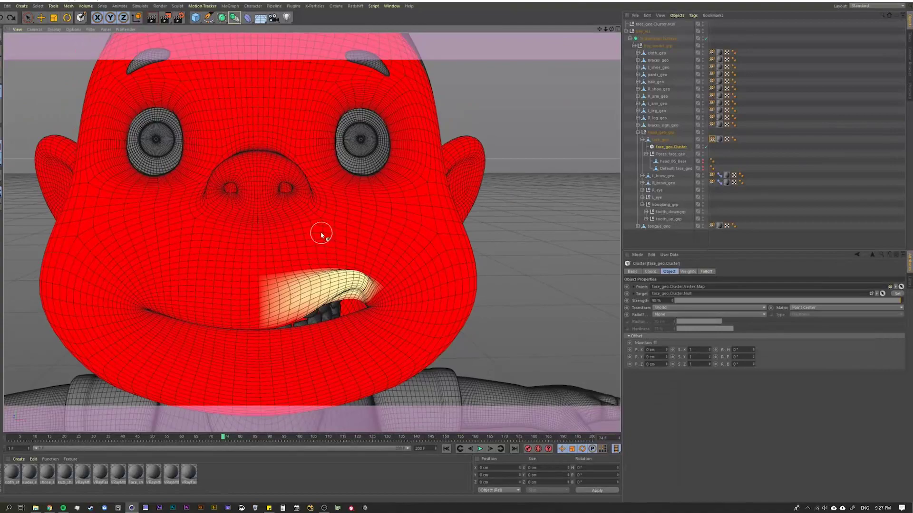
Select the face_geo points above both eyes with Live Selection and create a cluster from them
click(634, 144)
click(661, 140)
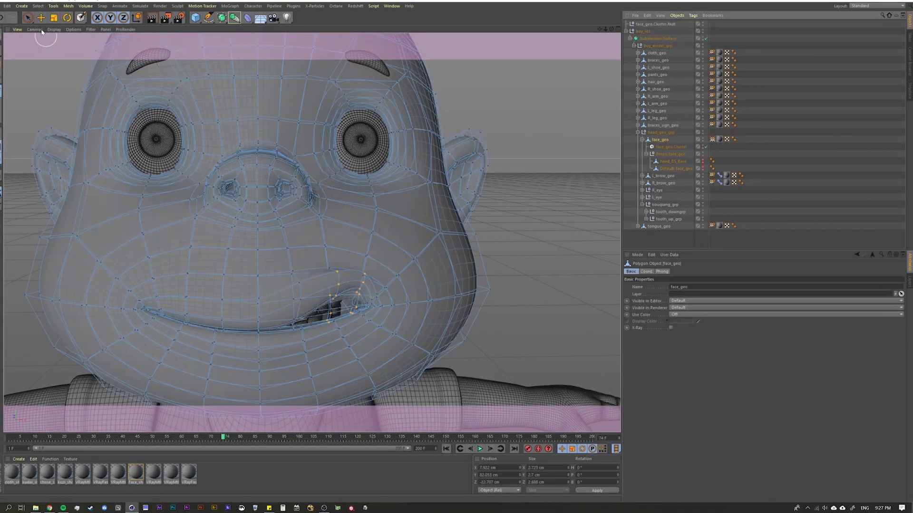
mouse_move(28, 18)
mouse_down()
mouse_move(59, 40)
mouse_move(48, 29)
mouse_up()
mouse_move(397, 83)
mouse_down()
mouse_move(376, 107)
mouse_move(347, 101)
mouse_move(353, 107)
mouse_up()
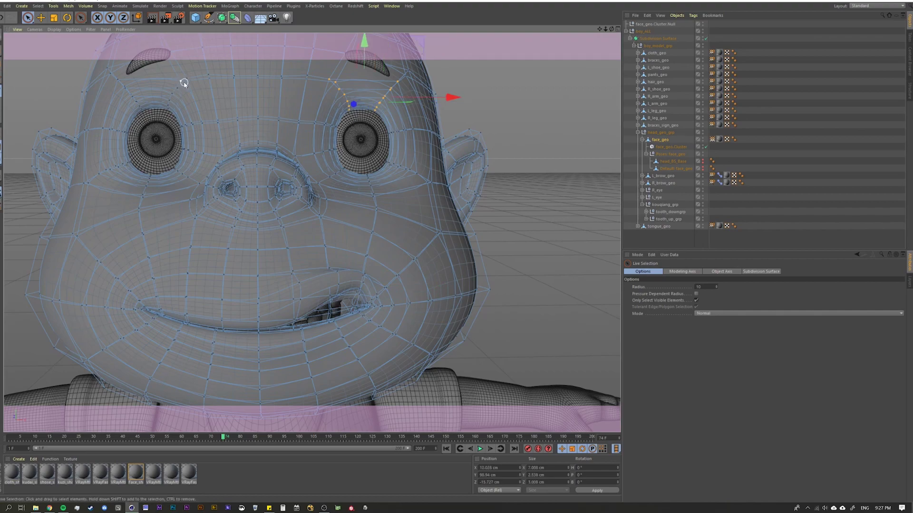
mouse_move(169, 99)
mouse_down()
mouse_move(137, 100)
mouse_move(154, 119)
mouse_up()
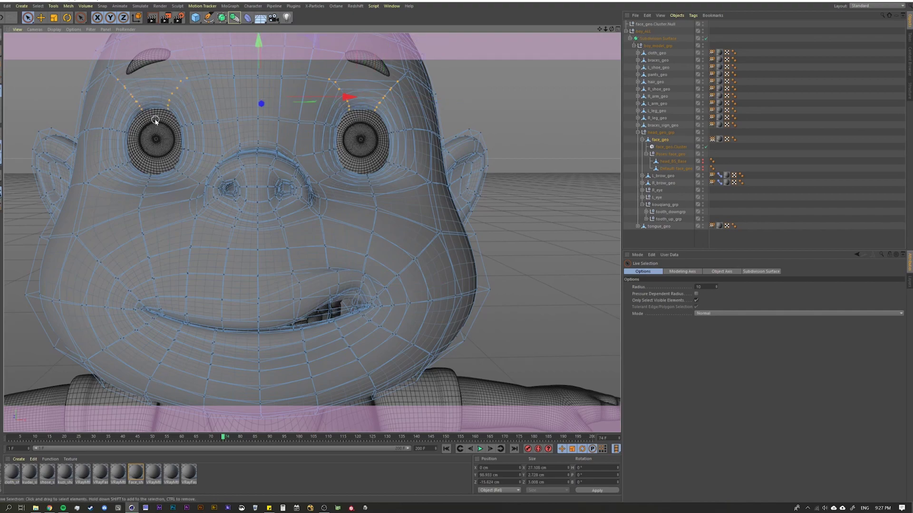
click(658, 140)
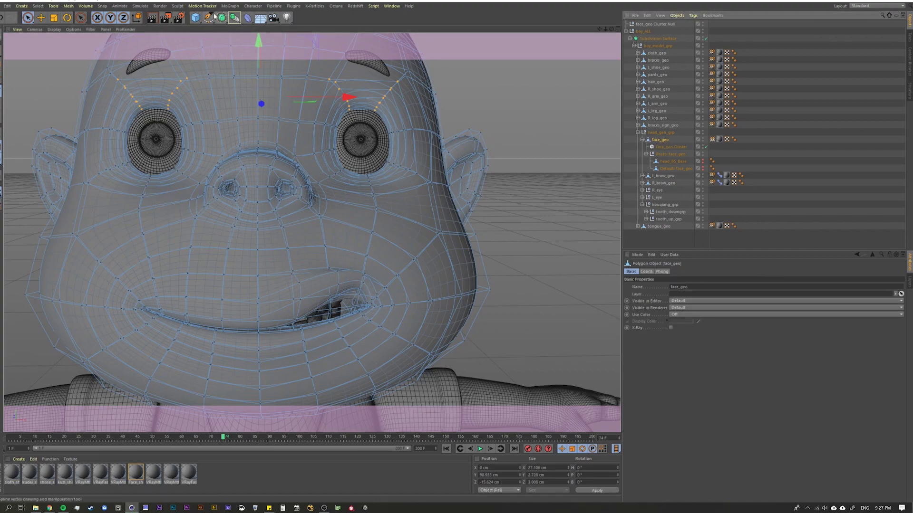
click(253, 6)
mouse_move(264, 23)
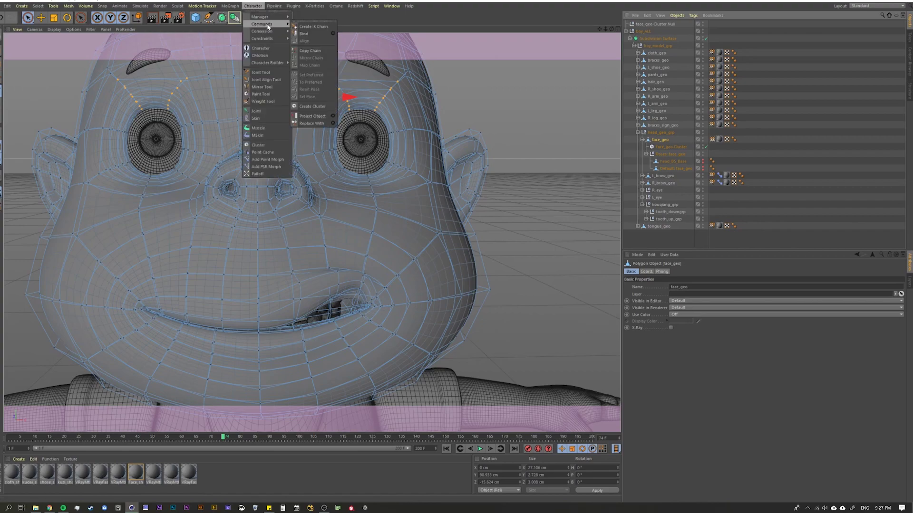
click(312, 106)
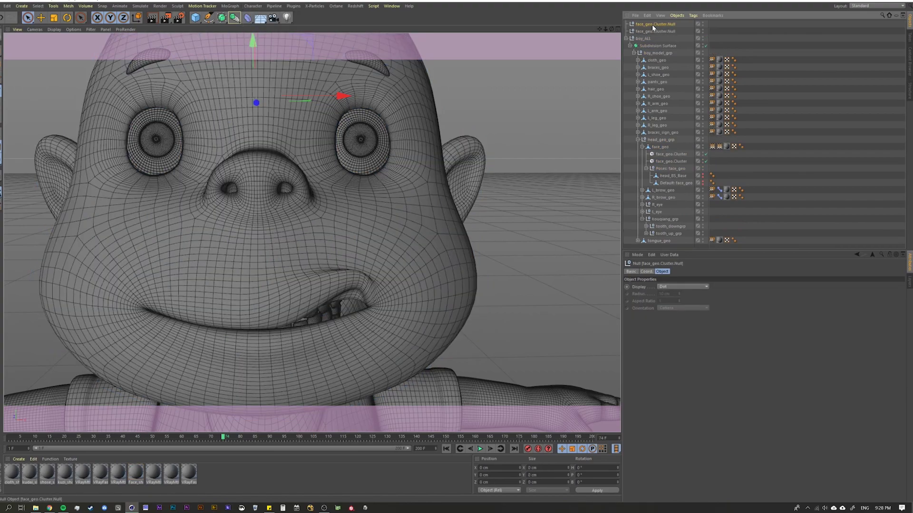
Try moving the new eye-area cluster null to test how it deforms the brow region
key(e)
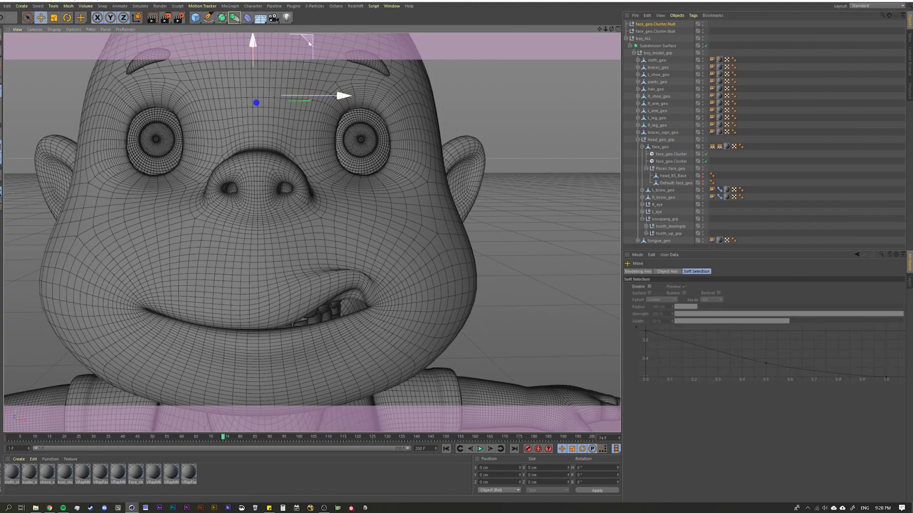
drag(309, 48, 321, 62)
click(656, 24)
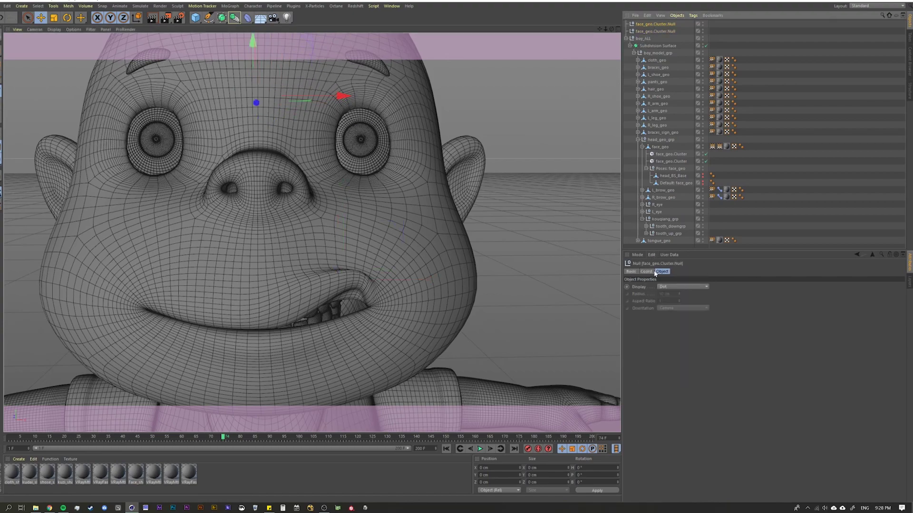
Rename the new cluster deformer above the eyes as Eyebrows
click(669, 163)
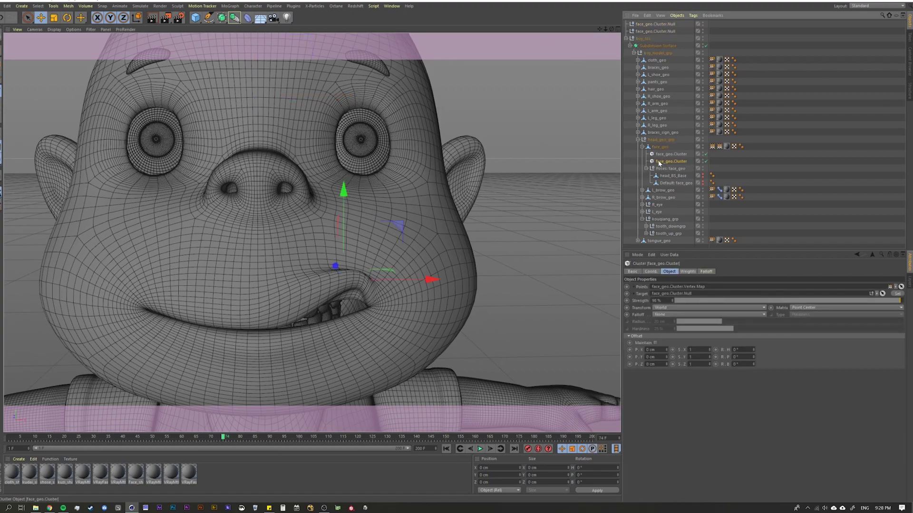
click(671, 154)
double_click(670, 154)
text(f)
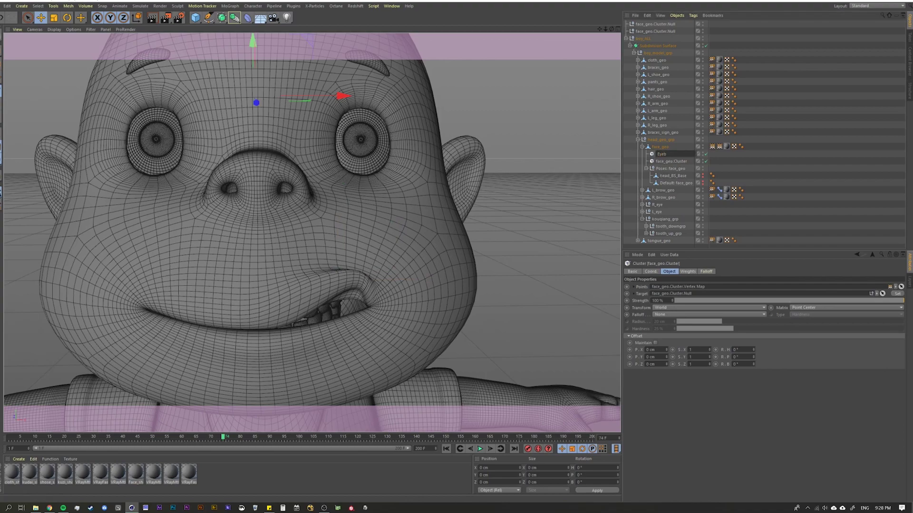
text(yebrows)
key(Return)
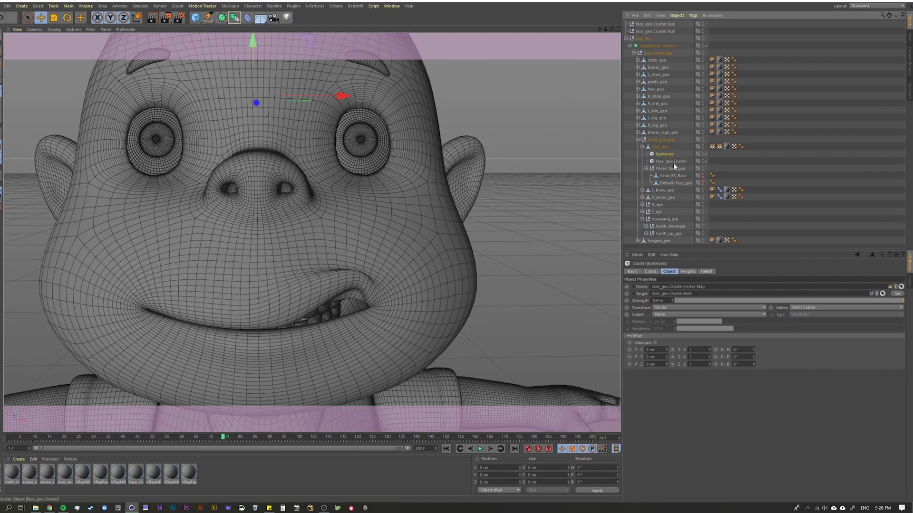
Rename the mouth's cluster deformer under face_geo as Lips
double_click(671, 161)
text(L)
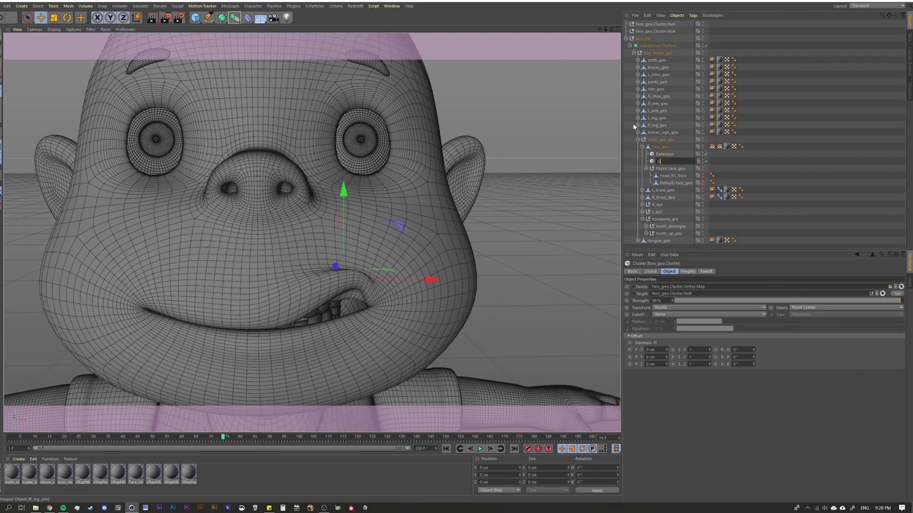
text(ips)
key(Return)
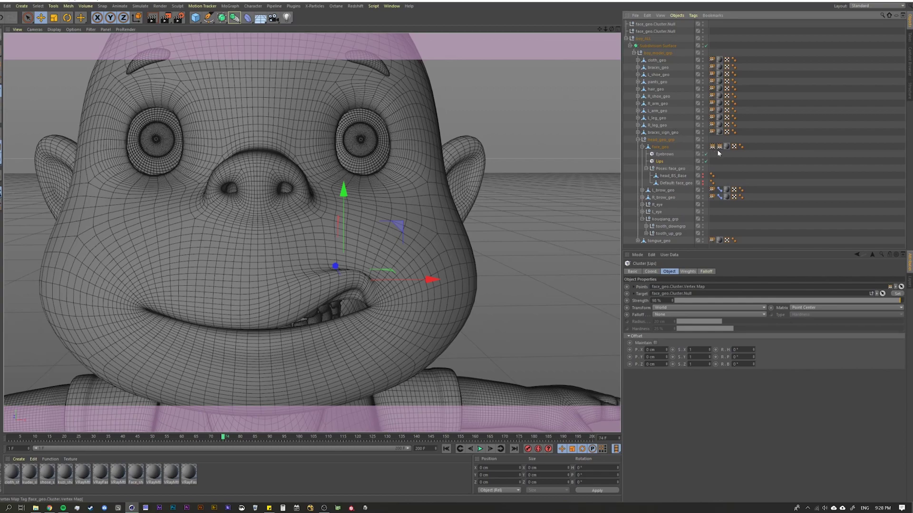
Display the Eyebrows cluster's vertex map and examine its weights around the eyes from an angled view
click(718, 147)
click(714, 147)
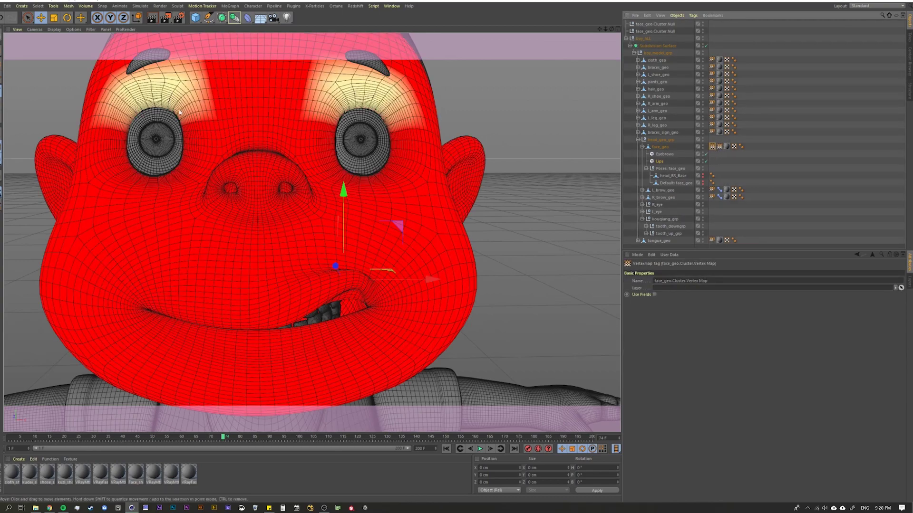
alt+middle_drag(173, 113, 175, 152)
alt+drag(175, 151, 191, 168)
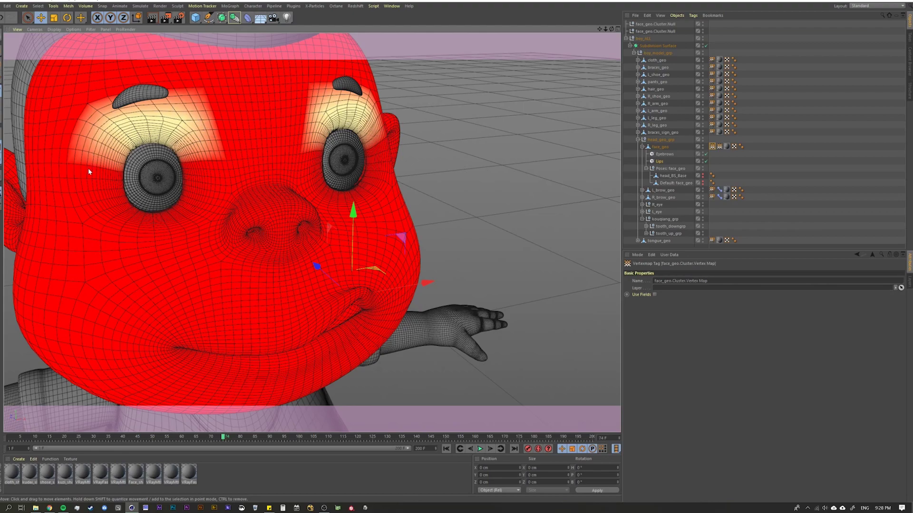
alt+drag(195, 203, 201, 208)
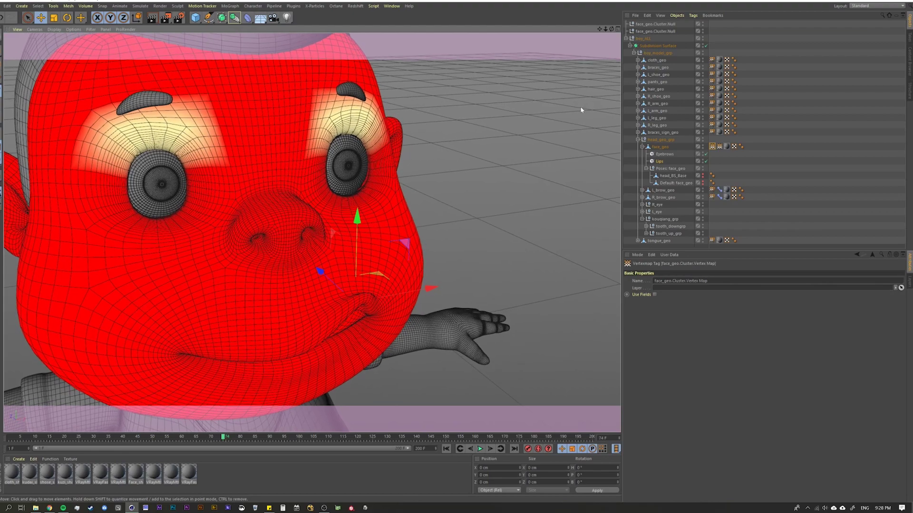
Add a Formula Field to the Eyebrows cluster's falloff
click(661, 155)
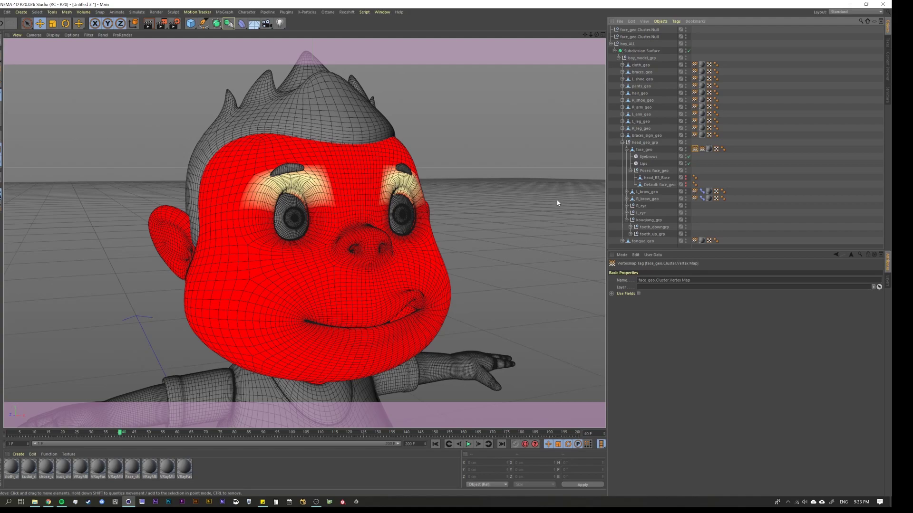
click(649, 158)
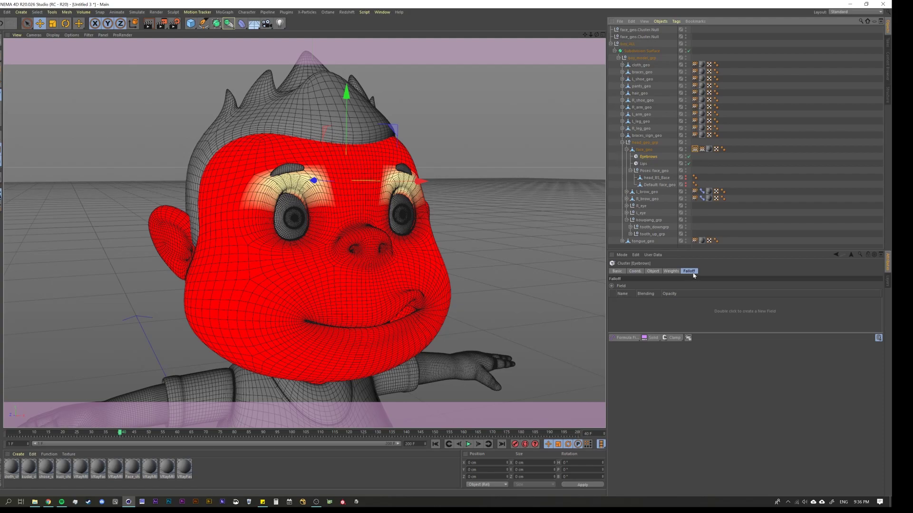
click(624, 338)
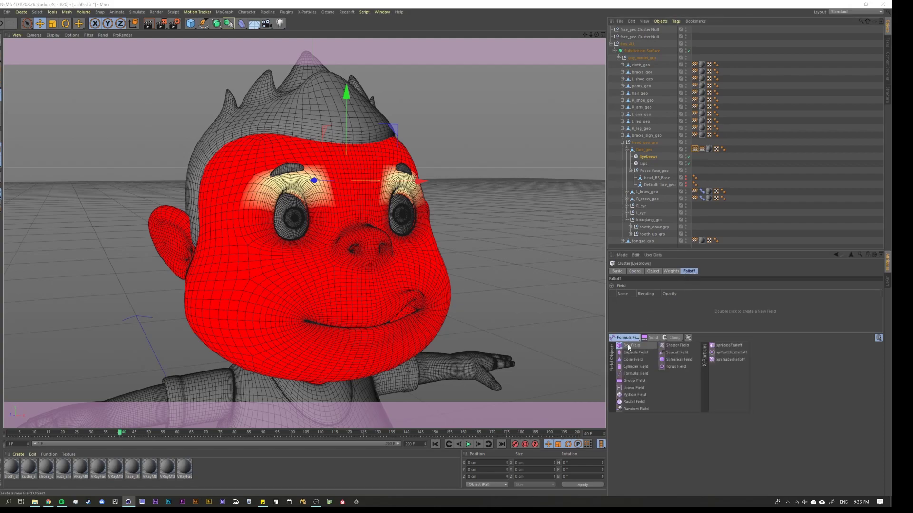
click(639, 374)
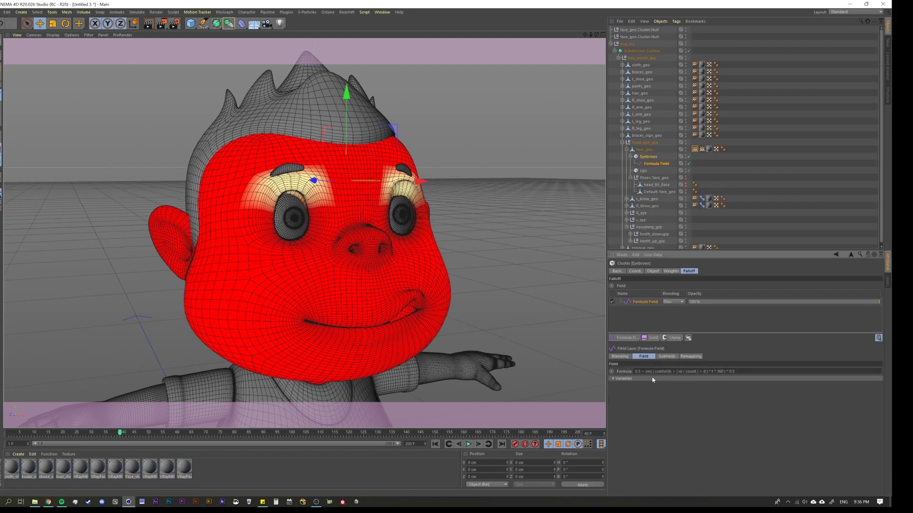
Play the animation from the first frame to preview the Formula Field's effect on the eyebrows
click(435, 444)
click(469, 446)
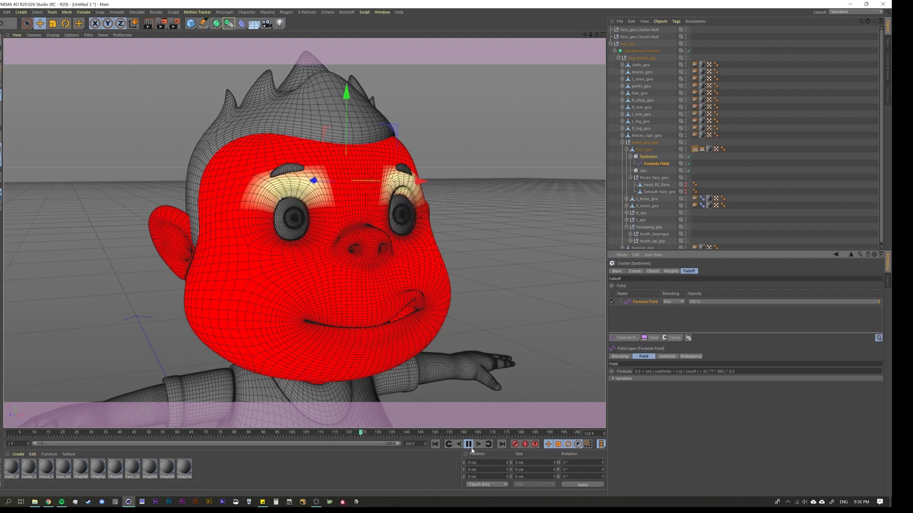
click(628, 338)
click(650, 304)
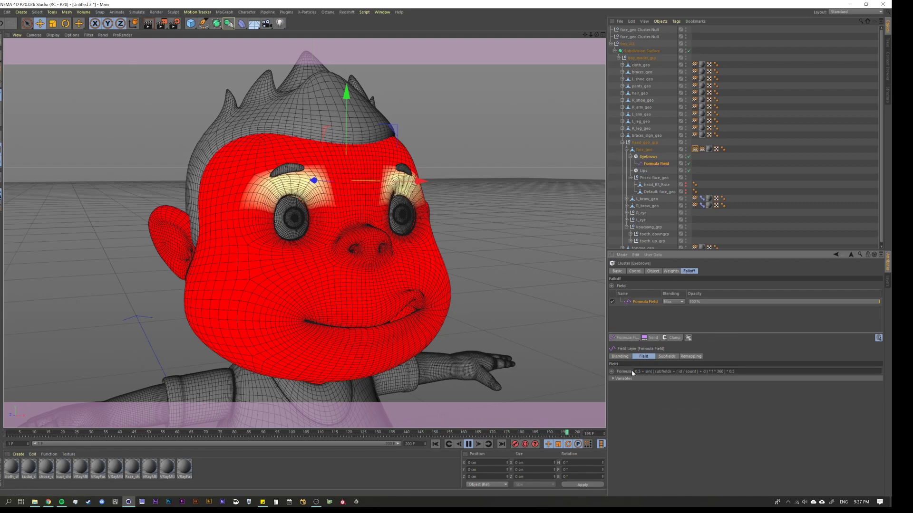
Add a Linear Field to the Eyebrows cluster's falloff and disable the Formula Field
click(626, 338)
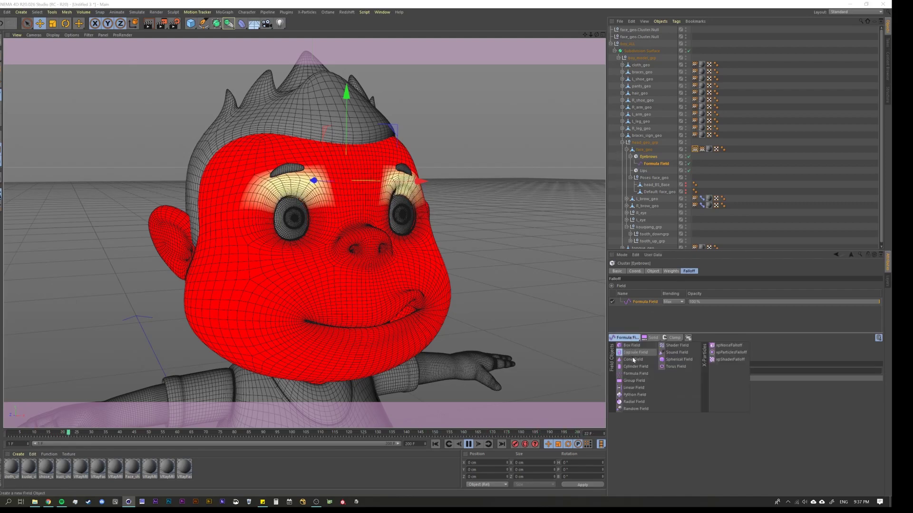
click(637, 389)
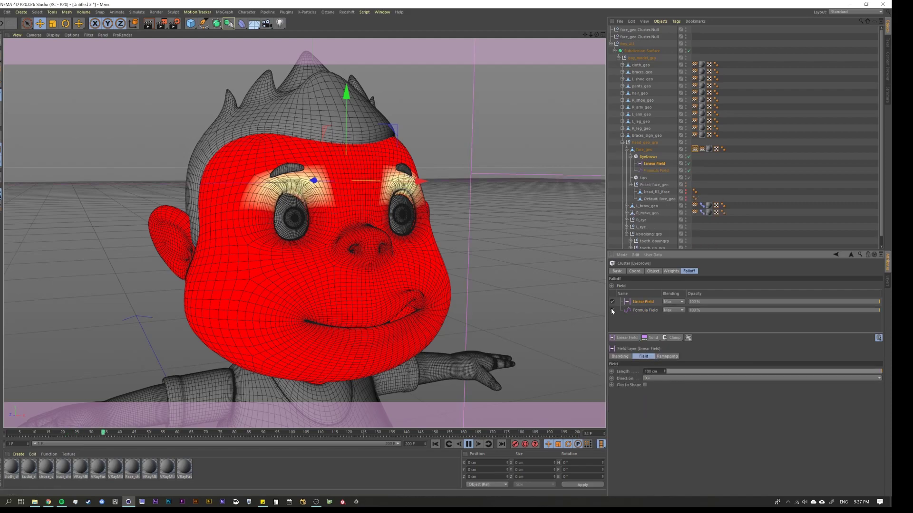
alt+right_drag(383, 202, 337, 219)
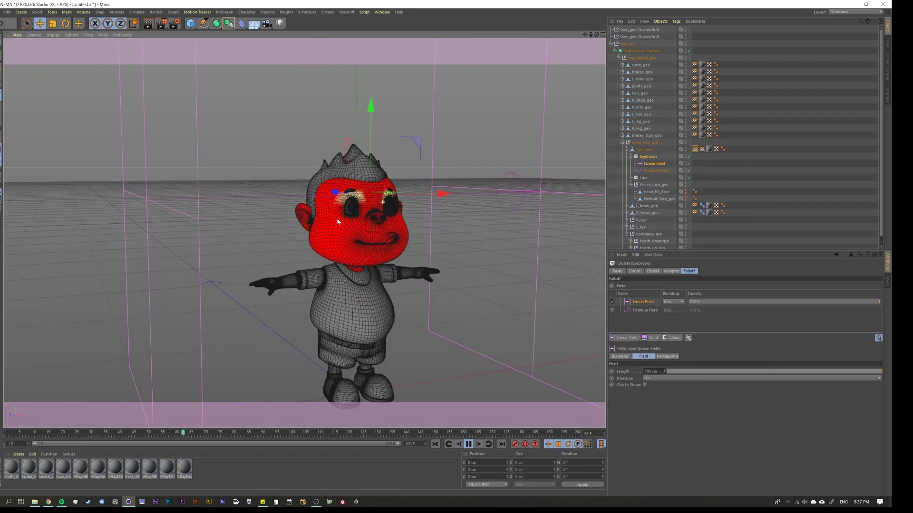
Shorten the Linear Field's length and move the field sideways past the character and back to the head
drag(407, 192, 76, 340)
key(e)
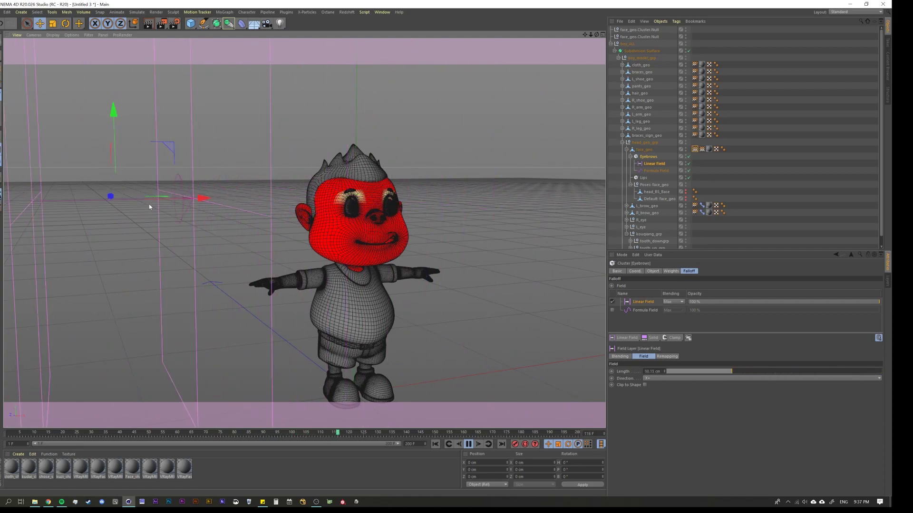
drag(149, 204, 410, 184)
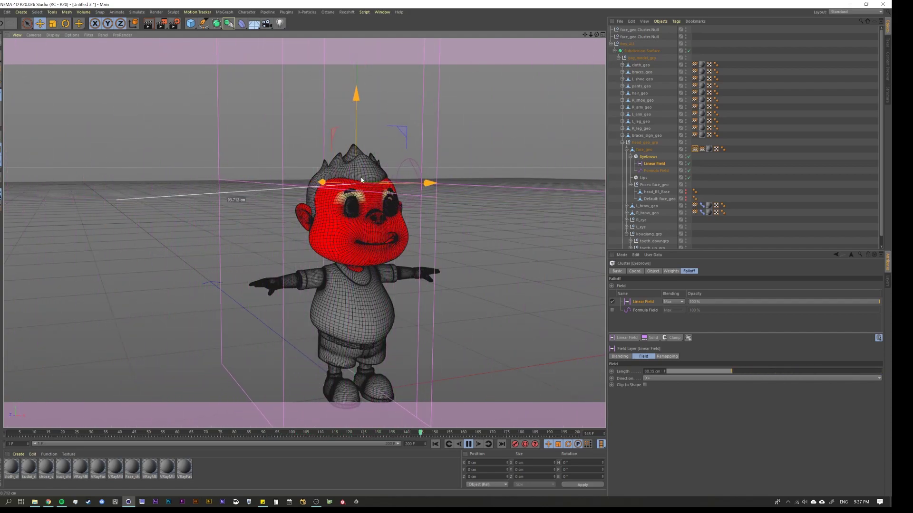
alt+right_drag(350, 200, 400, 193)
Slide the Linear Field across the face to test how it limits the Eyebrows cluster's deformation
scroll(401, 194, up, 2)
drag(430, 159, 592, 157)
drag(536, 145, 505, 156)
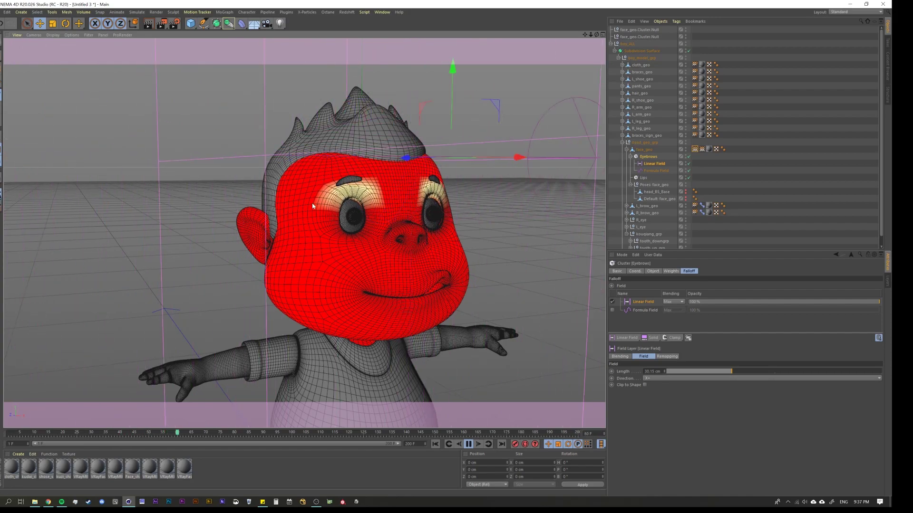
scroll(293, 218, down, 2)
alt+middle_drag(293, 217, 256, 227)
alt+drag(256, 227, 266, 248)
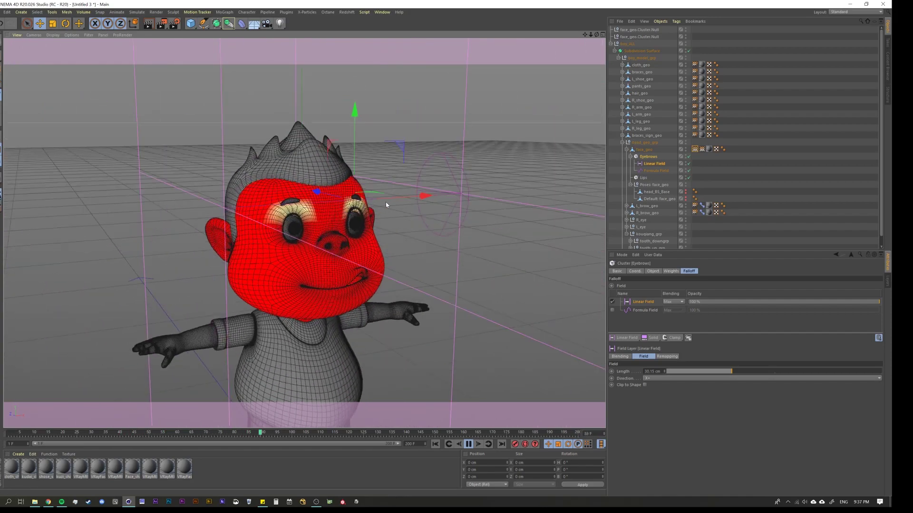
drag(386, 202, 405, 182)
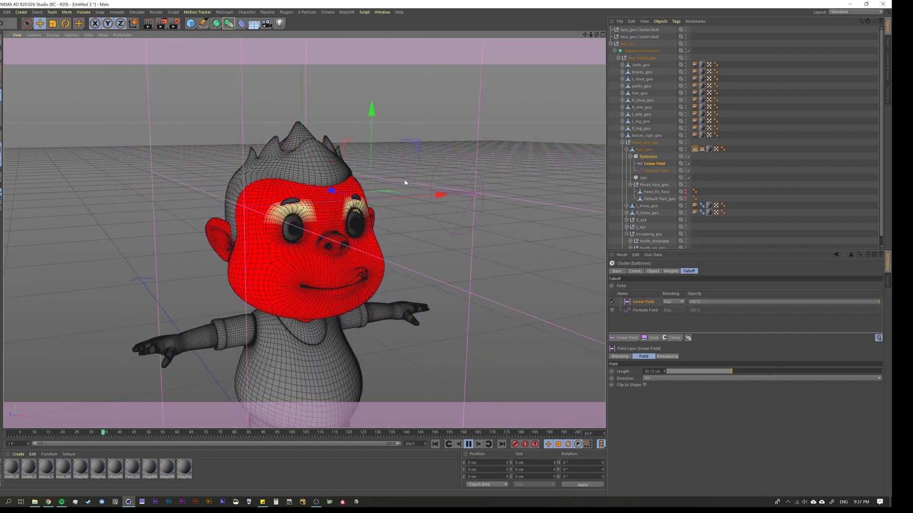